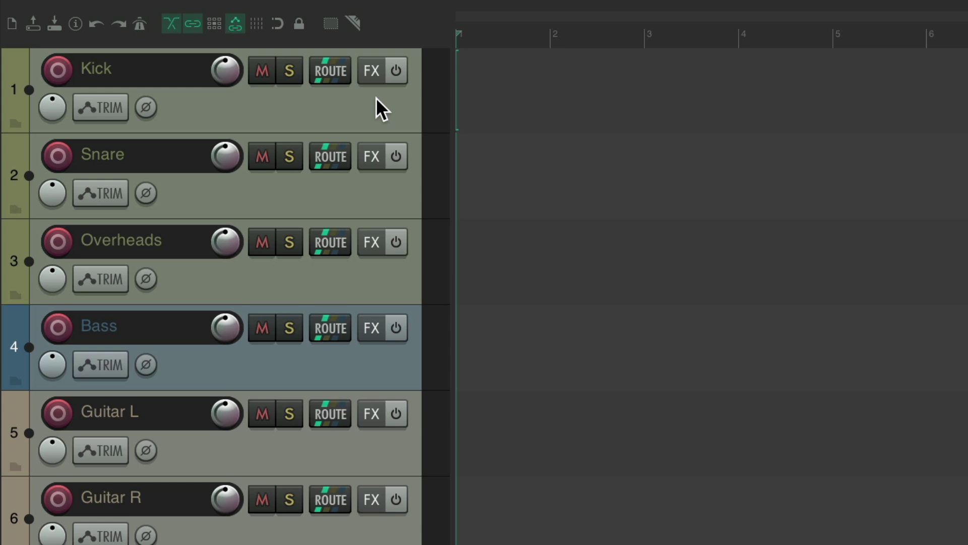
Insert visual spacers around Kick and after the Overheads, Bass and Guitar R tracks.
right_click(376, 98)
mouse_move(424, 111)
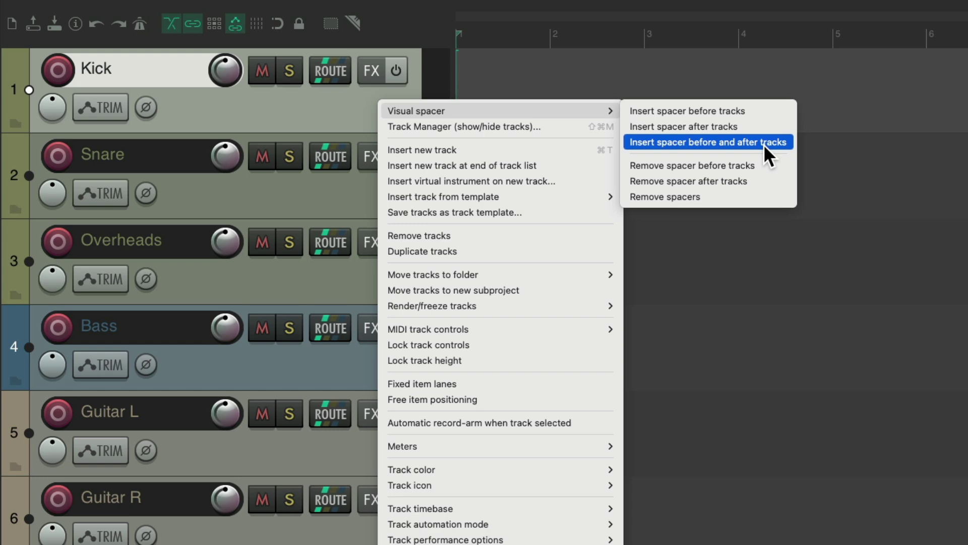
click(762, 109)
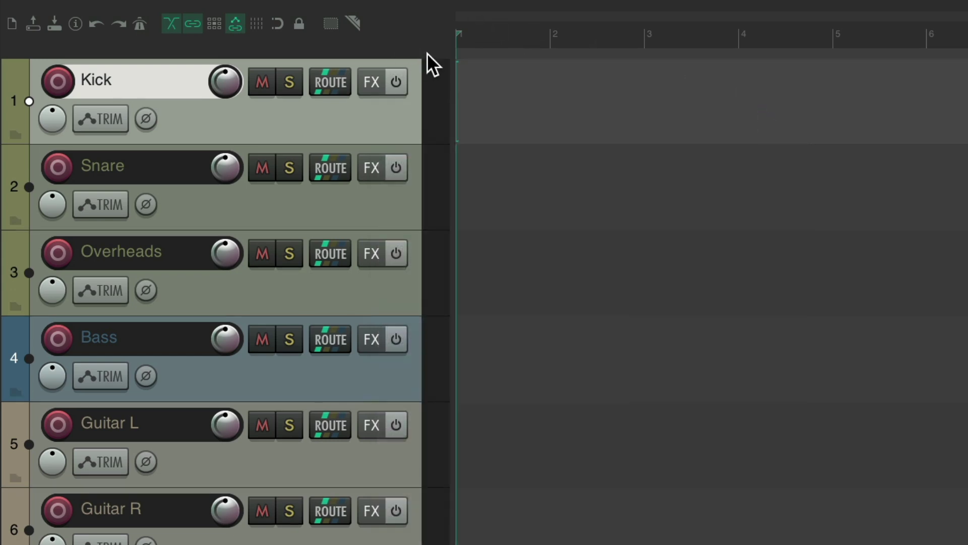
right_click(385, 277)
mouse_move(426, 252)
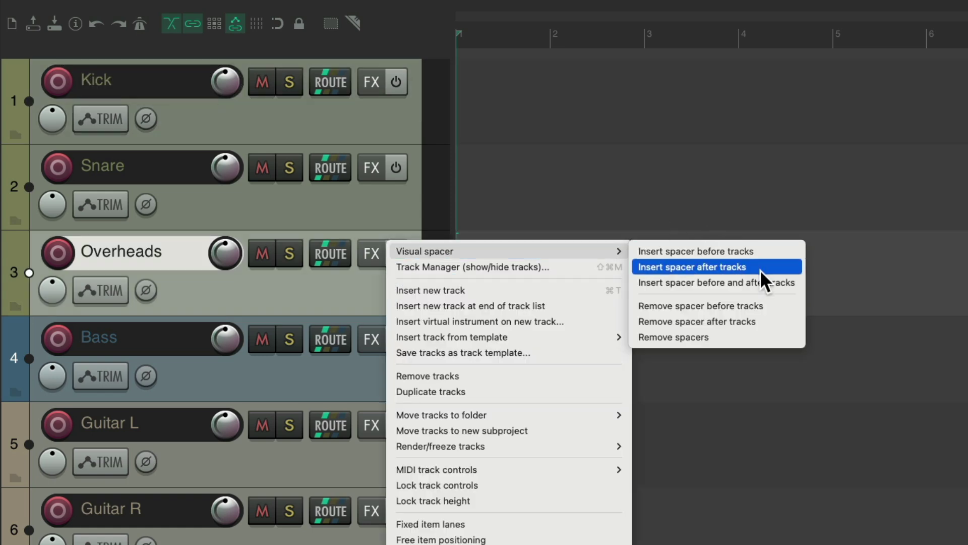
click(761, 271)
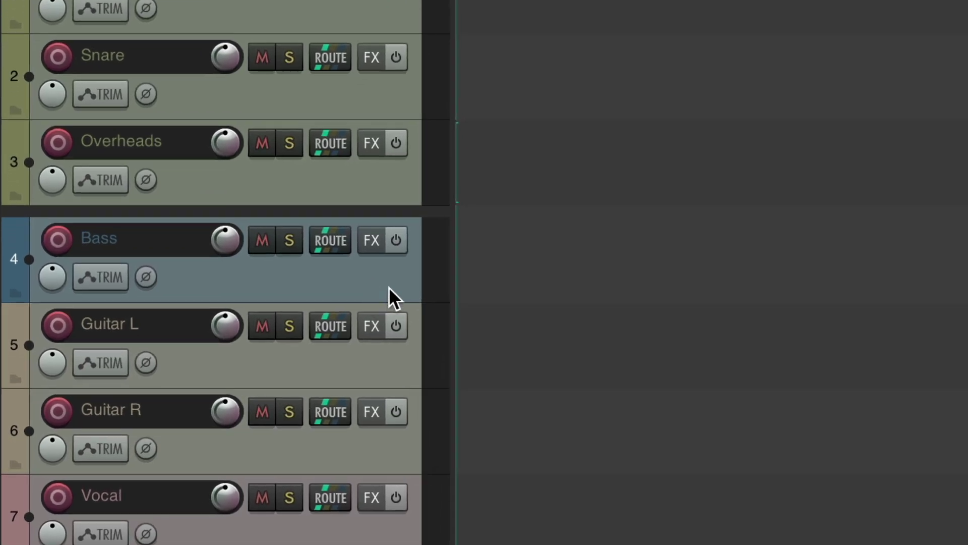
right_click(376, 284)
mouse_move(498, 141)
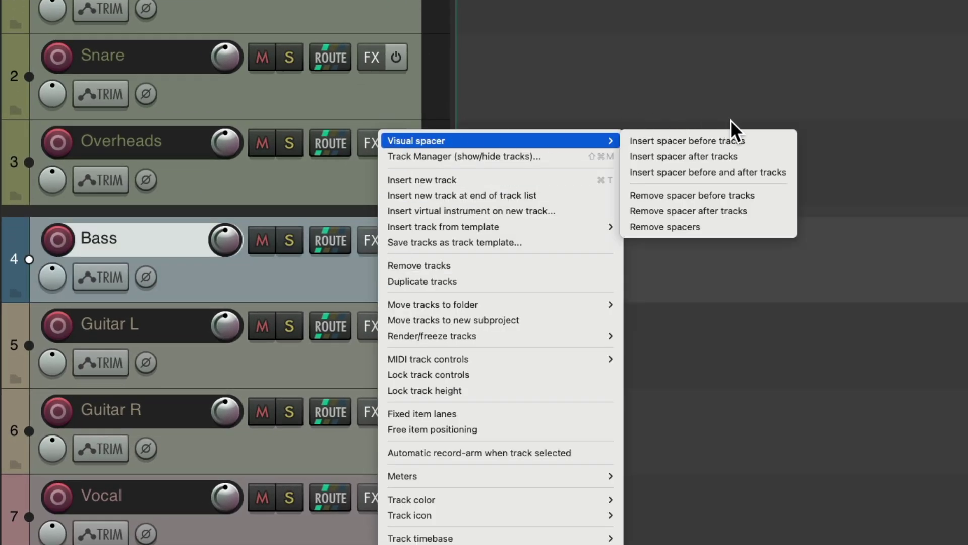
click(755, 156)
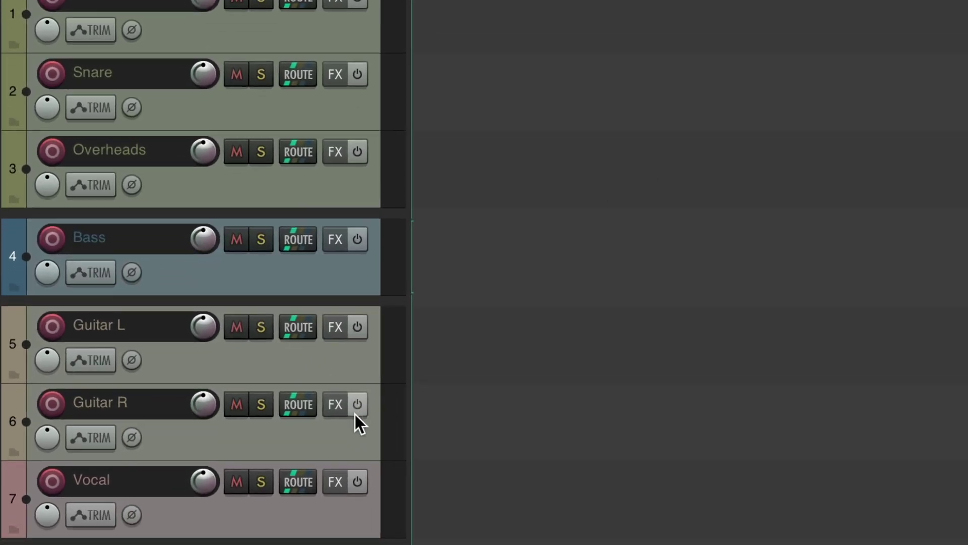
right_click(302, 442)
mouse_move(454, 107)
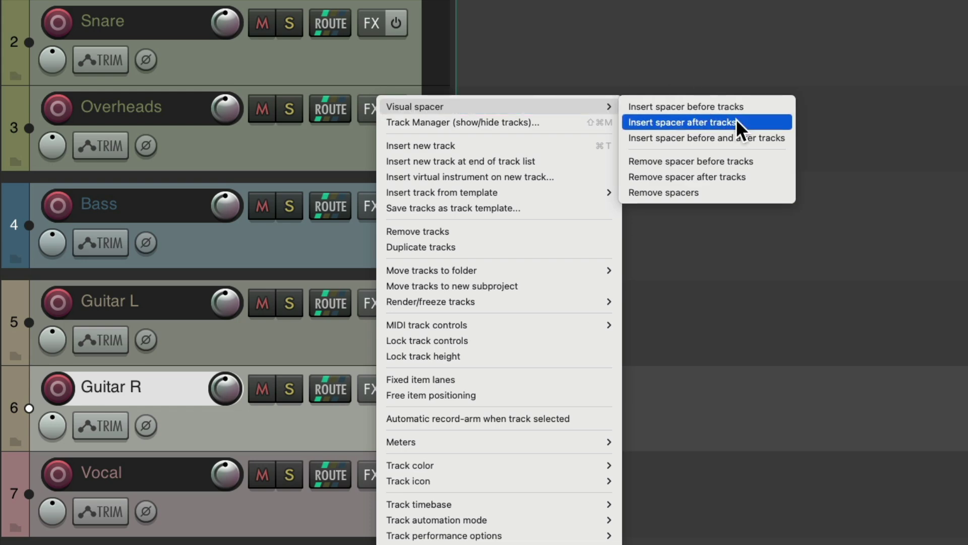
click(736, 119)
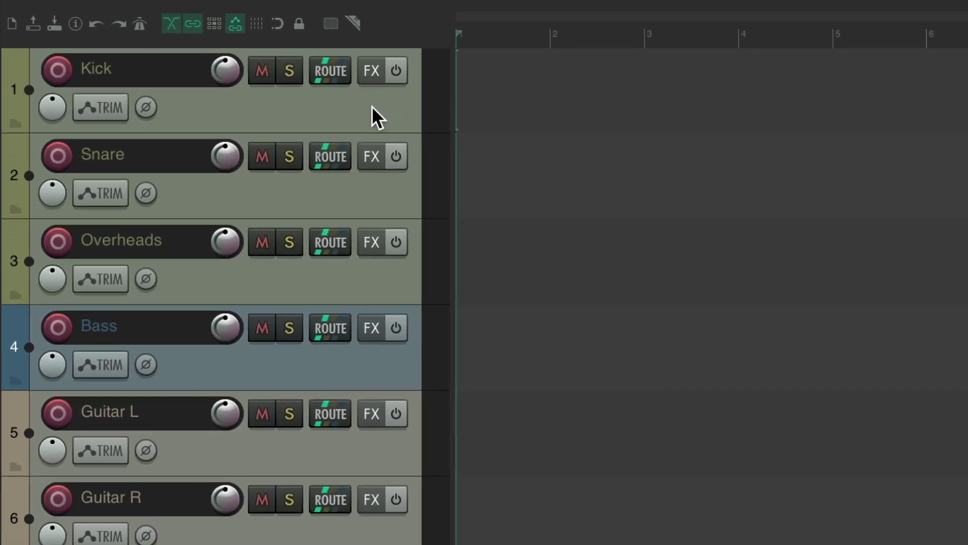
Insert spacers before and after the Kick–Overheads drum group and the Bass track.
click(375, 113)
shift+click(372, 256)
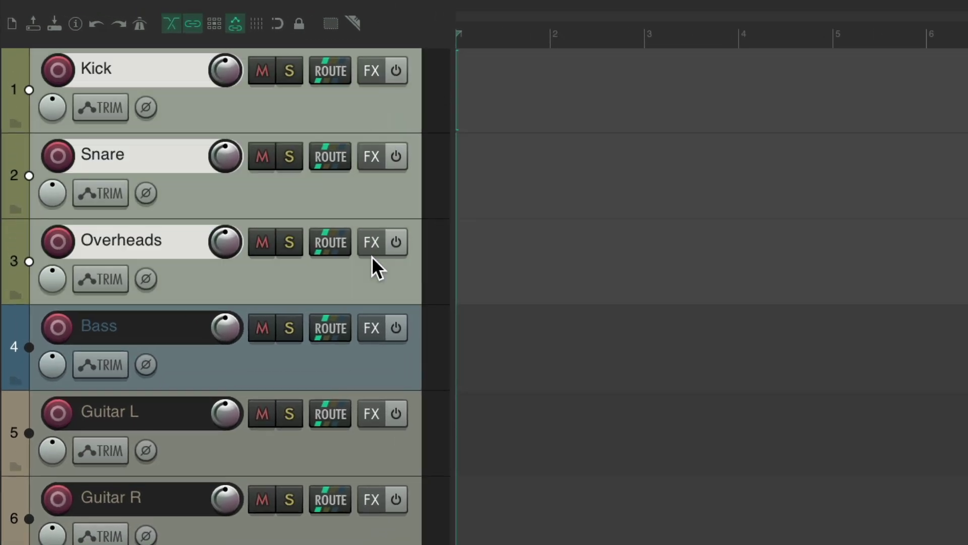
right_click(375, 89)
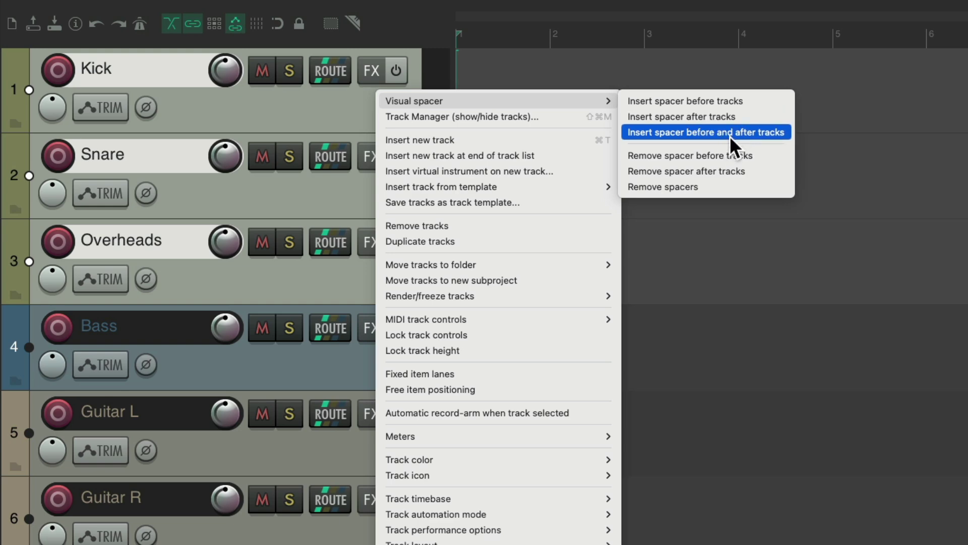
click(729, 135)
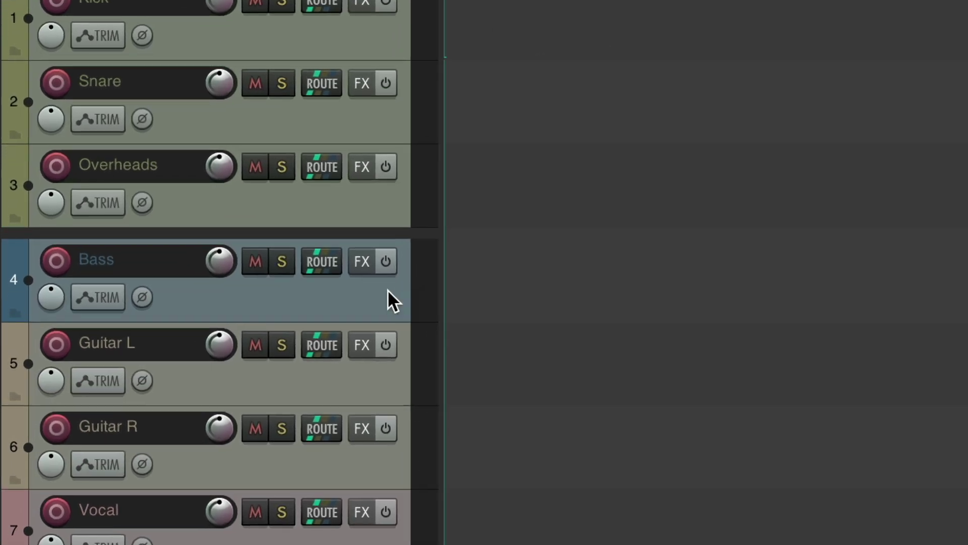
right_click(303, 312)
mouse_move(499, 160)
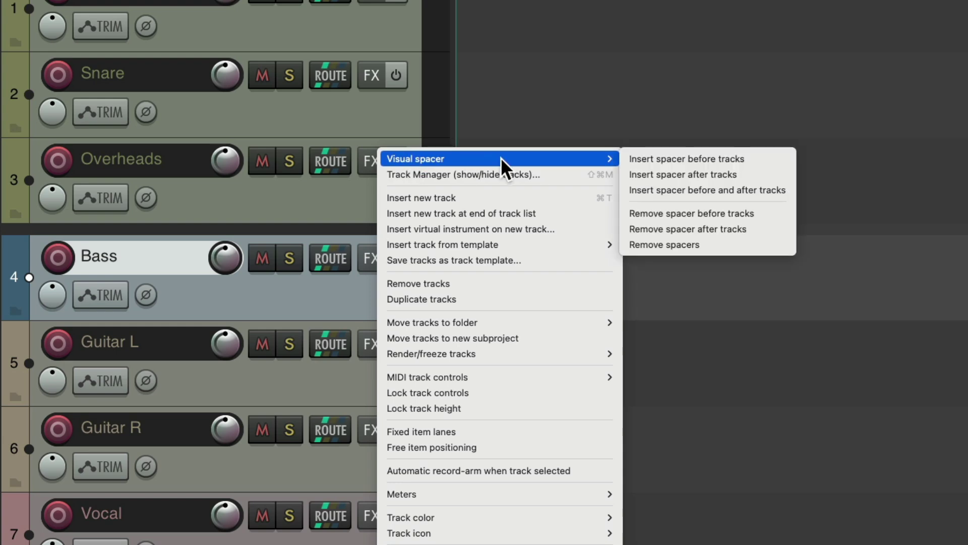
click(737, 192)
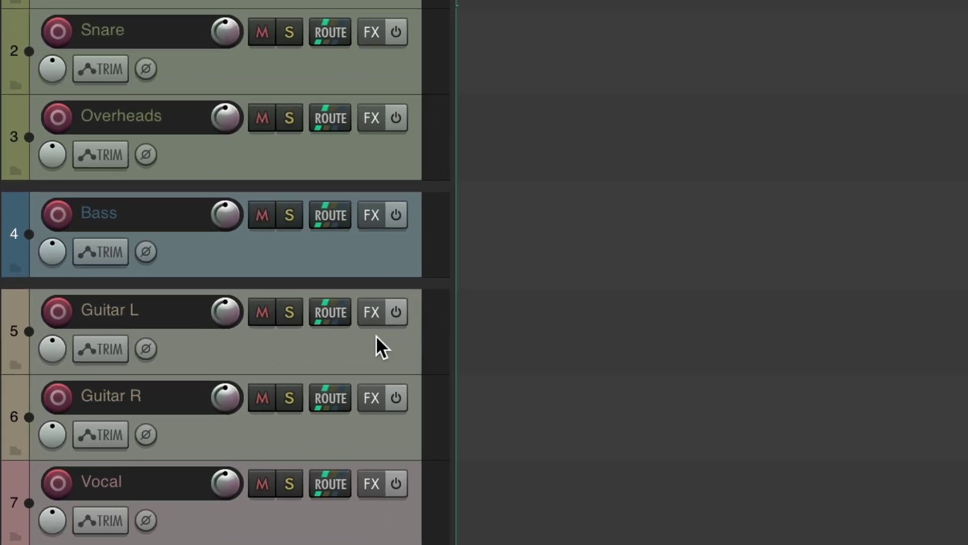
Insert spacers before and after the selected Guitar L and Guitar R tracks.
click(378, 341)
ctrl+click(399, 436)
right_click(382, 362)
mouse_move(423, 116)
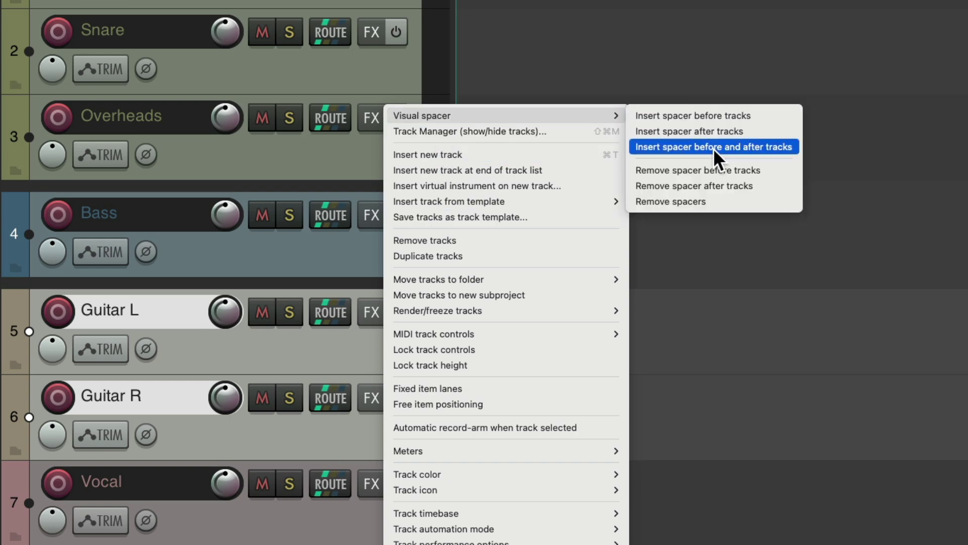
click(713, 149)
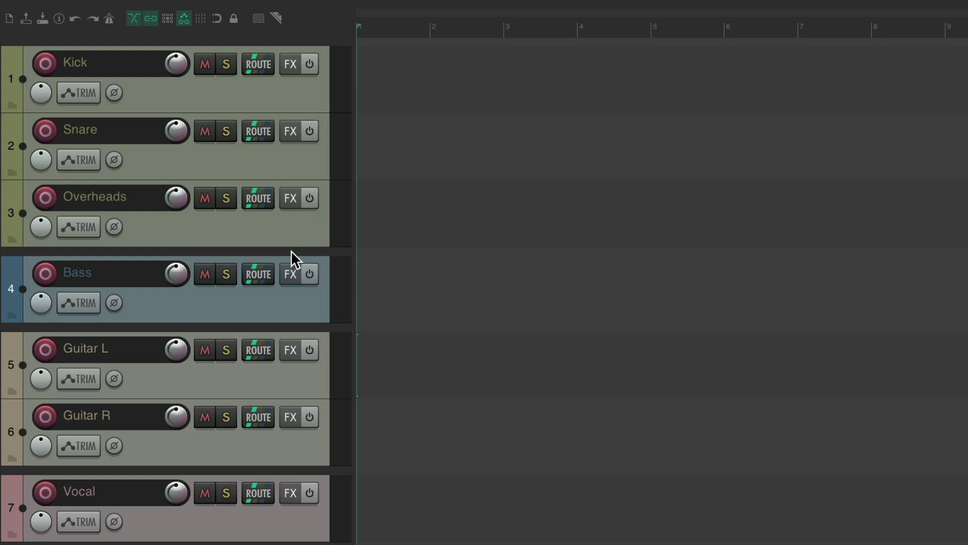
Insert spacers before and after the selected Kick, Snare and Overheads tracks.
mouse_move(291, 250)
mouse_down()
mouse_move(301, 187)
mouse_move(292, 116)
mouse_move(299, 257)
mouse_up()
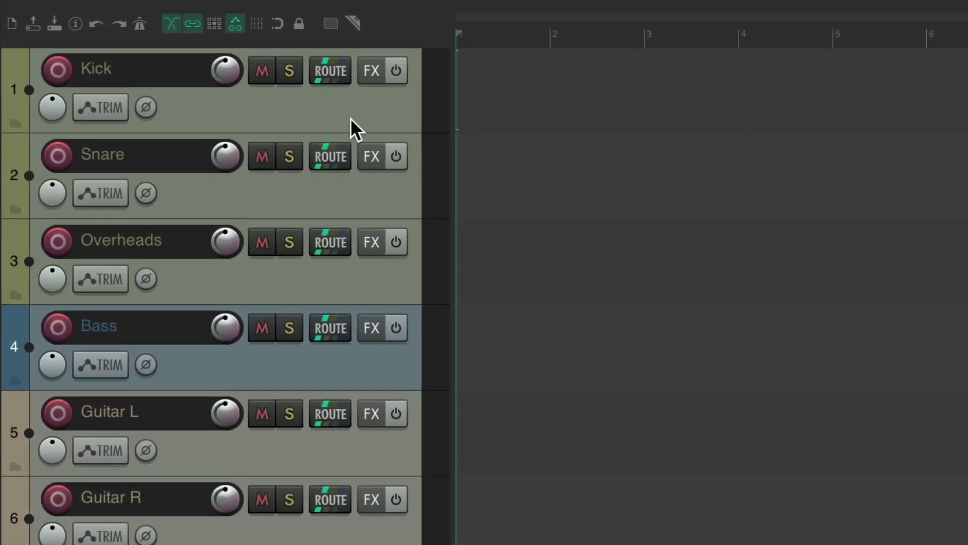
mouse_move(350, 118)
mouse_down()
mouse_move(374, 202)
mouse_move(361, 266)
mouse_up()
right_click(380, 109)
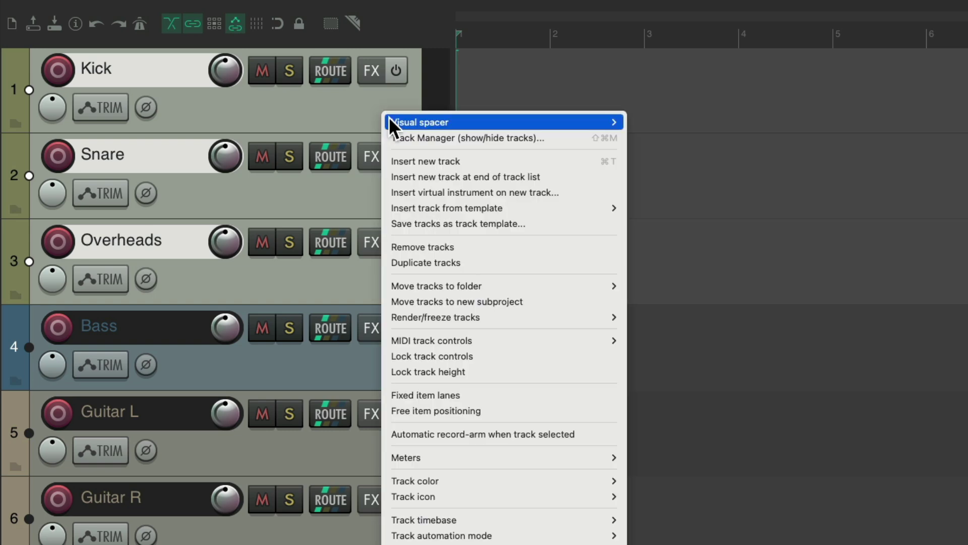
click(711, 149)
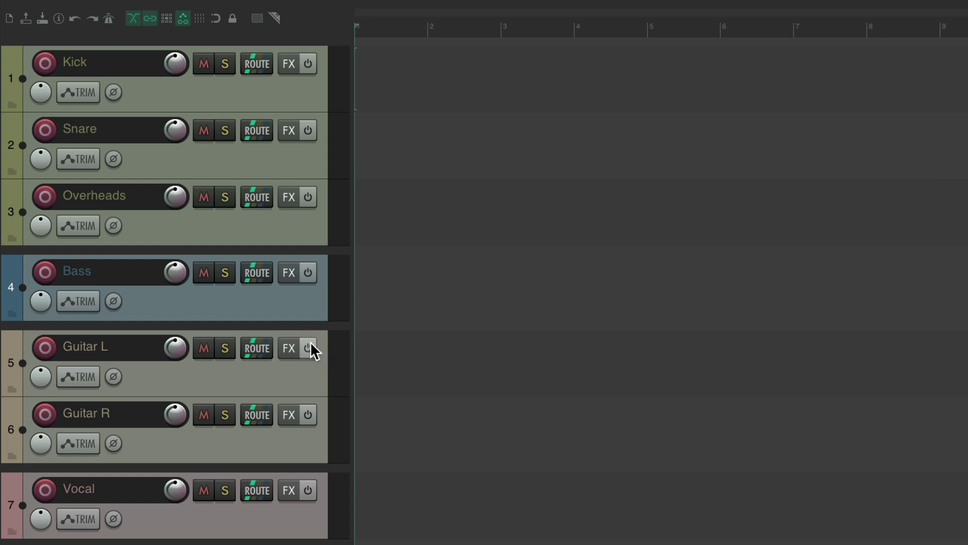
right_click(290, 248)
click(307, 248)
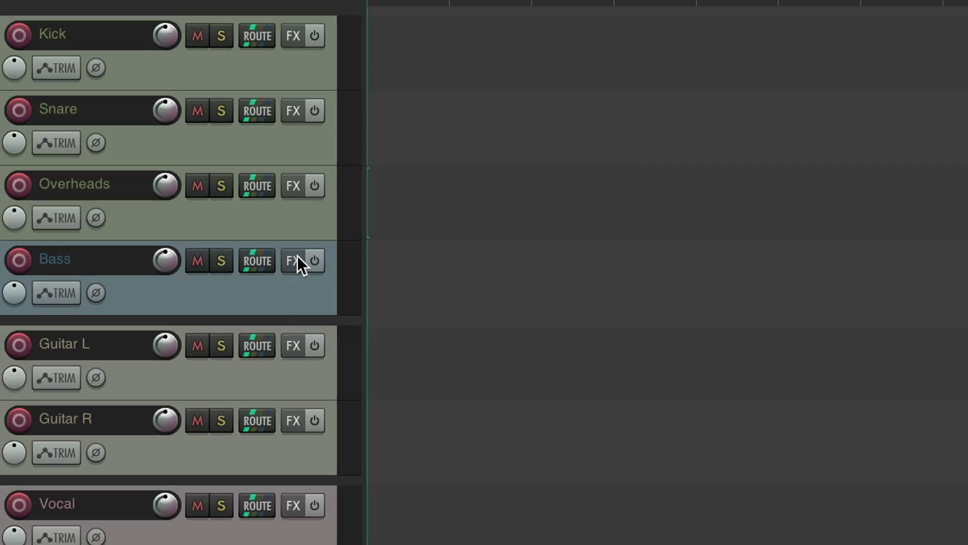
right_click(291, 317)
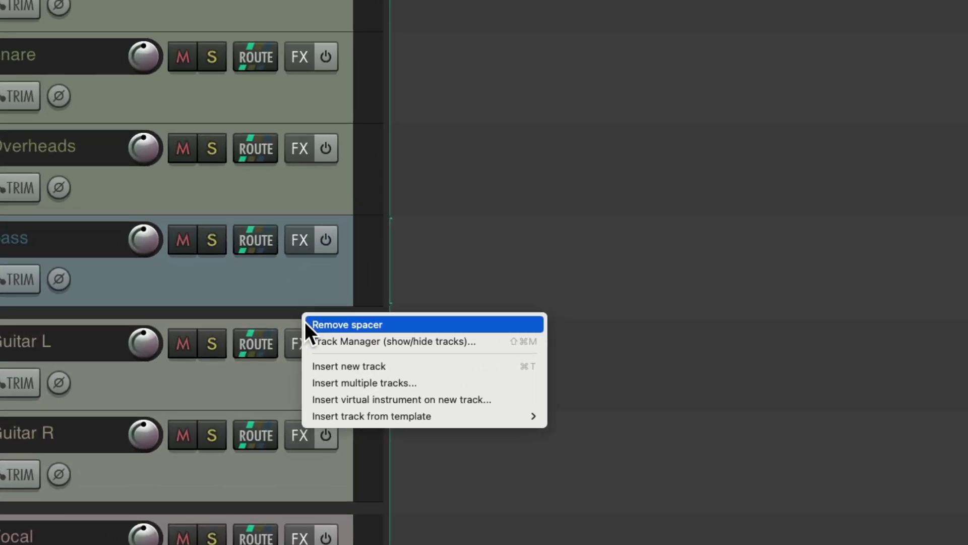
click(306, 323)
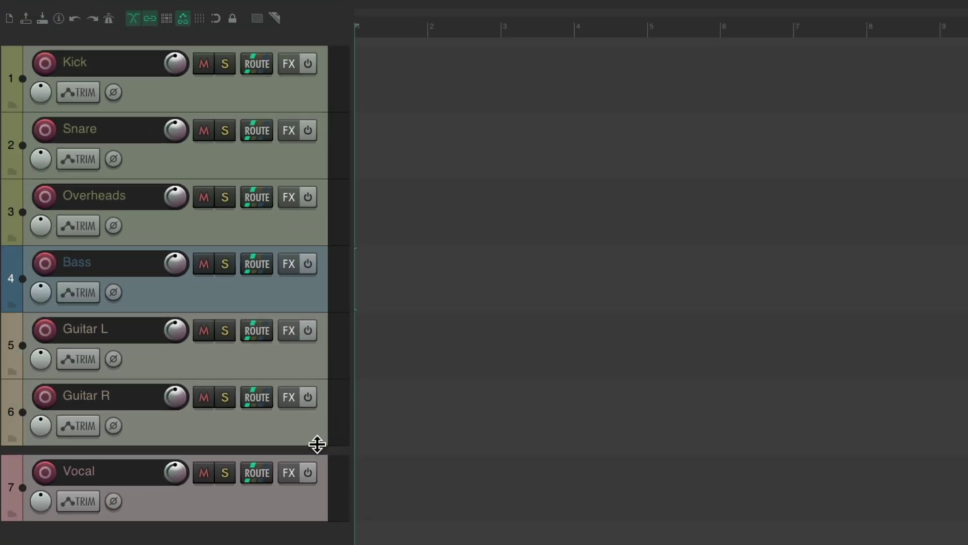
mouse_move(284, 451)
mouse_down()
mouse_move(295, 333)
mouse_move(285, 248)
mouse_up()
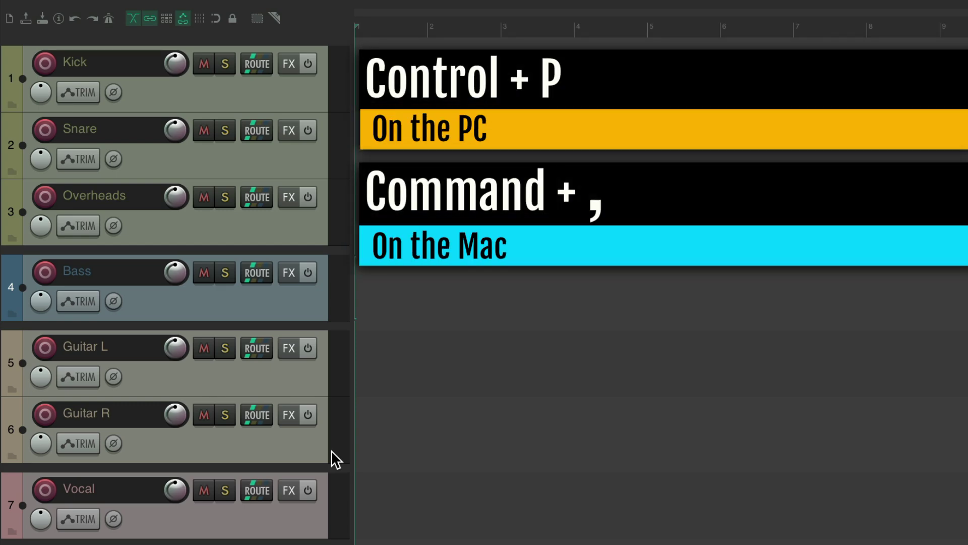
In Appearance preferences, apply trial visual track spacer sizes of 8 and 4.
key(super+comma)
scroll(450, 271, down, 3)
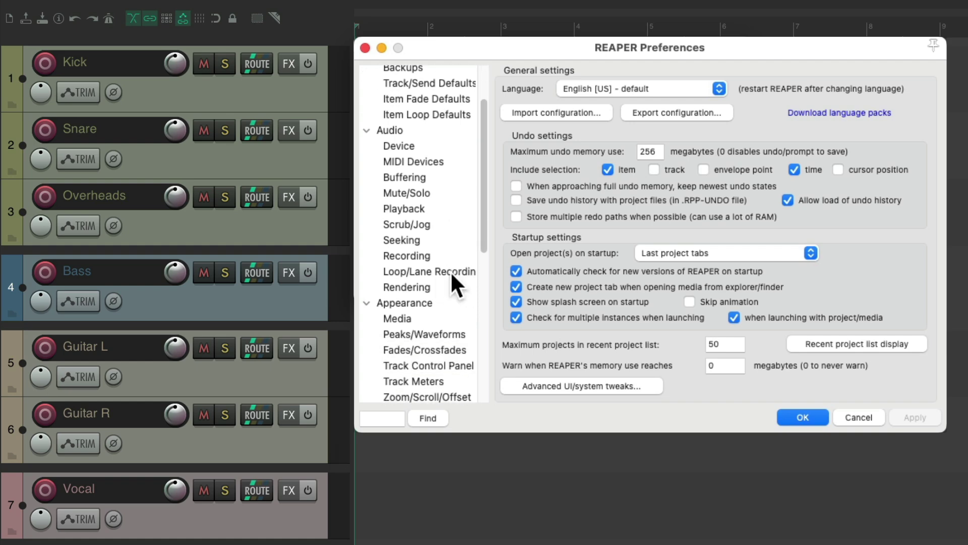
click(431, 297)
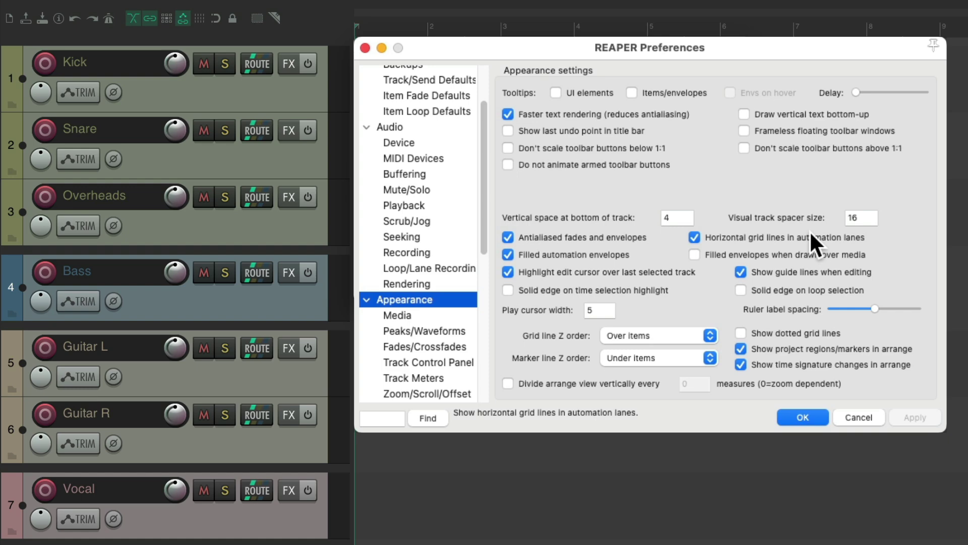
double_click(869, 217)
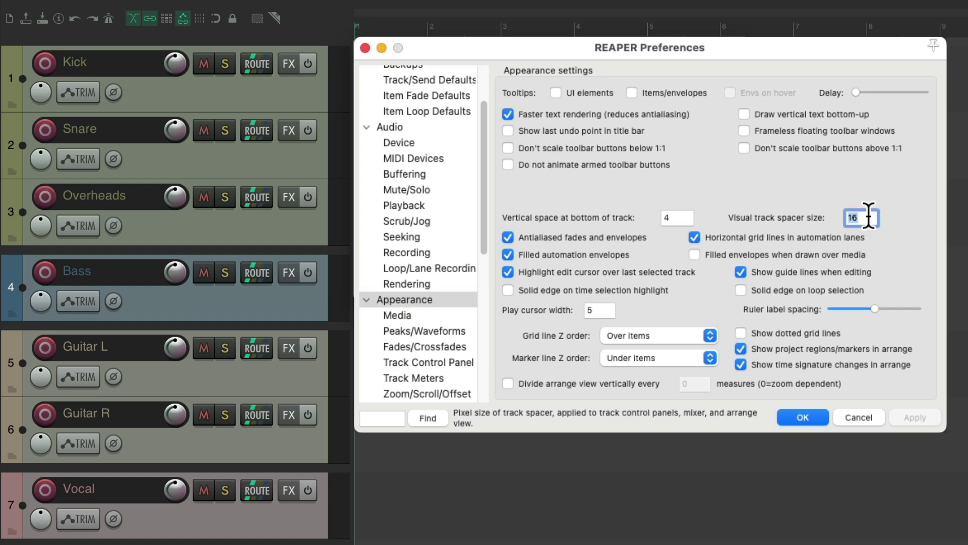
text(8)
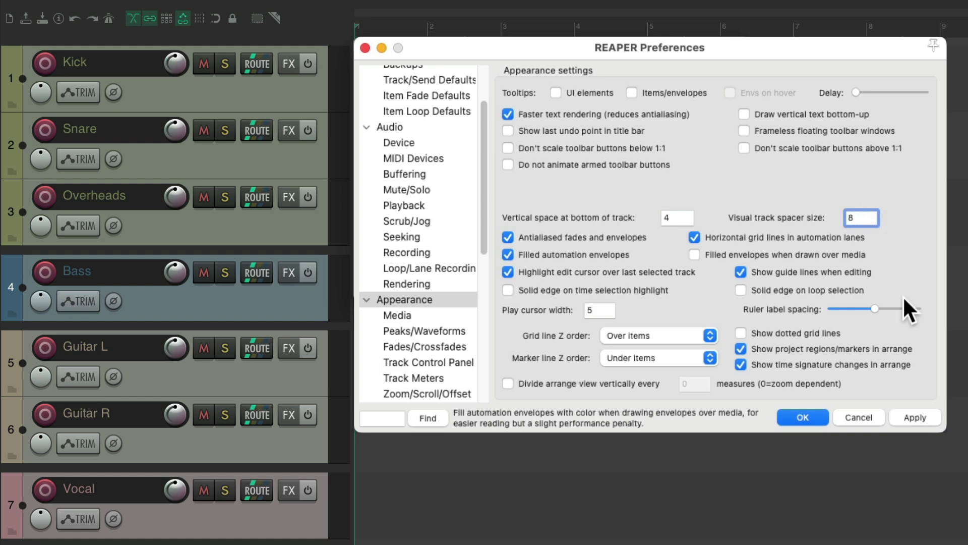
click(913, 414)
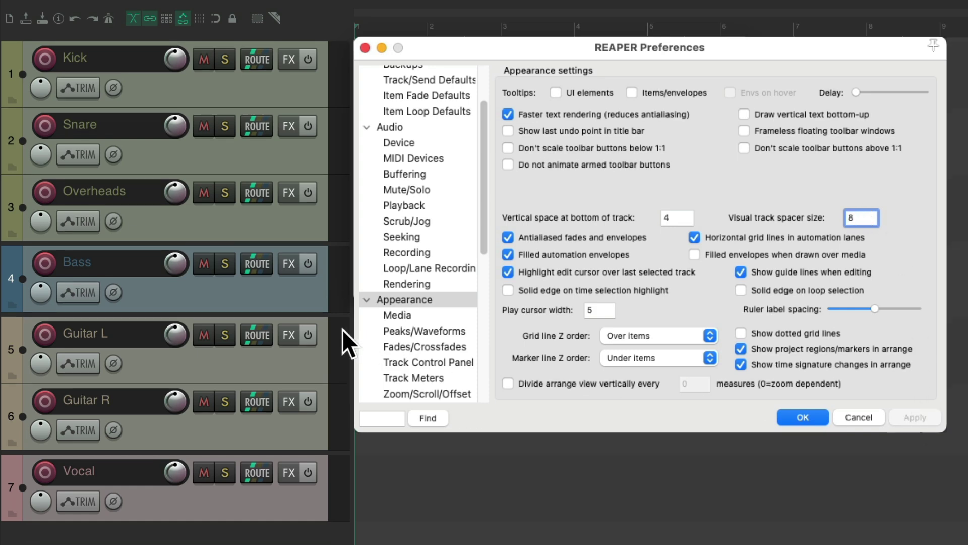
double_click(857, 218)
text(4)
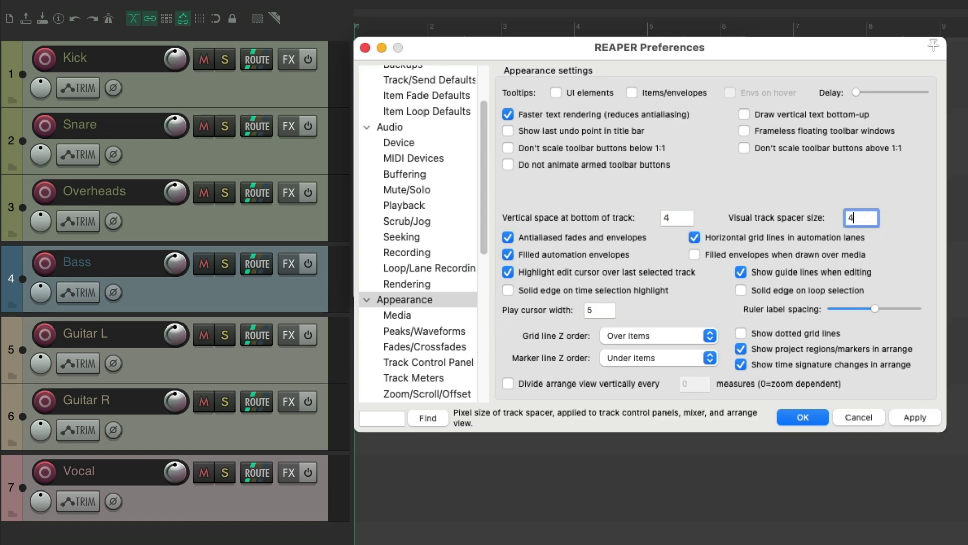
click(912, 418)
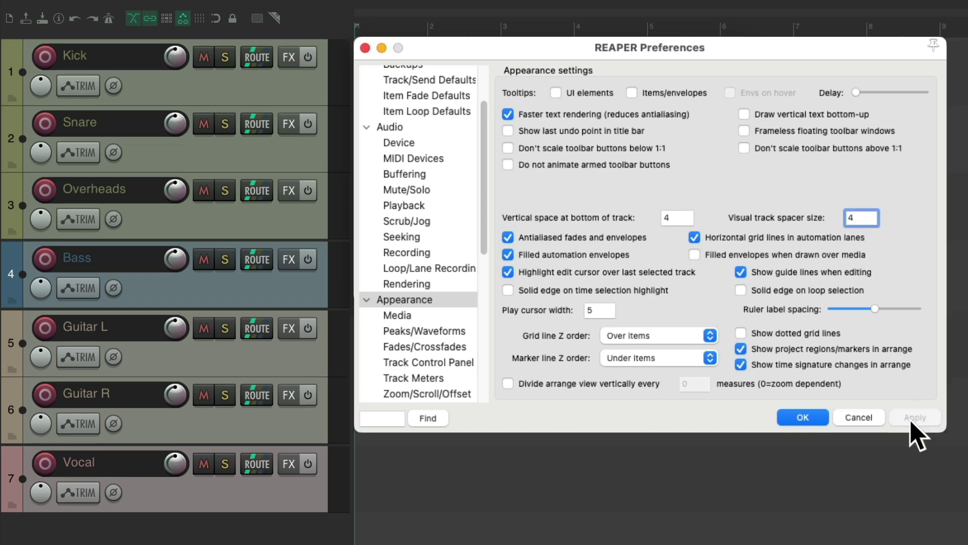
Apply spacer sizes 32 and 64, then confirm a final size of 16.
double_click(857, 218)
text(32)
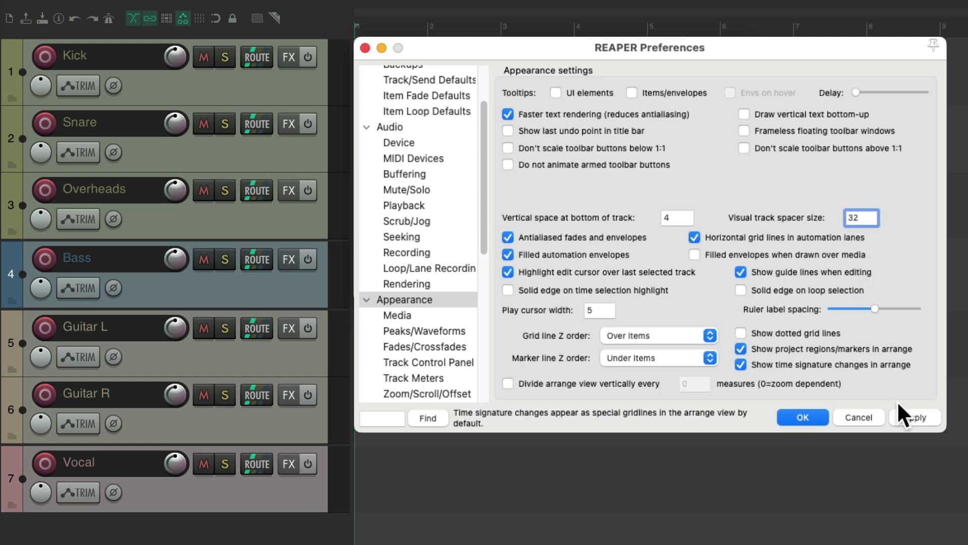
click(901, 413)
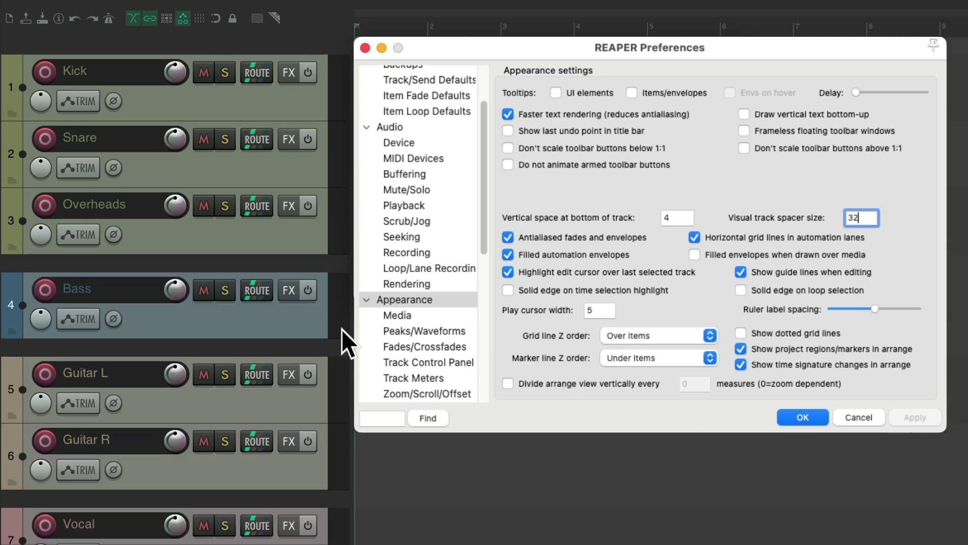
double_click(862, 216)
text(64)
click(904, 411)
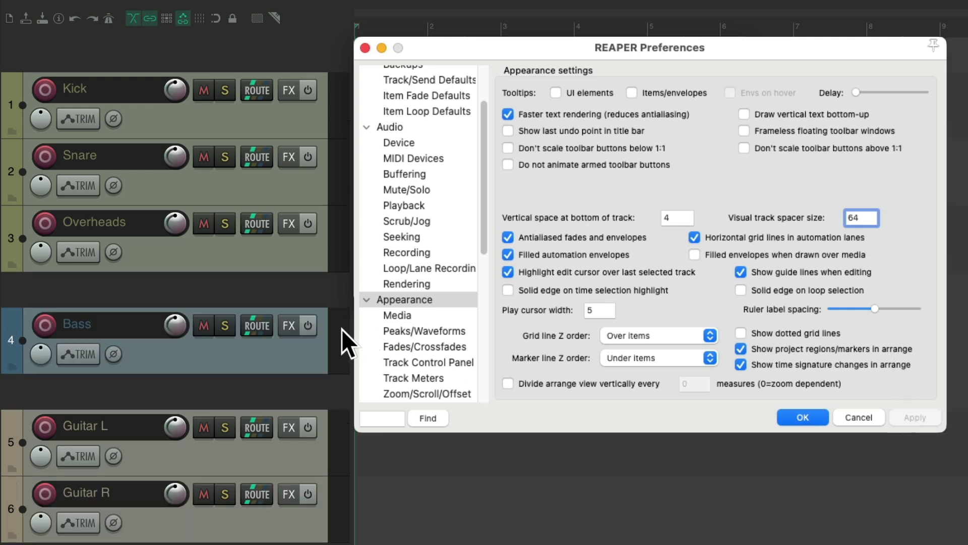
double_click(862, 216)
text(16)
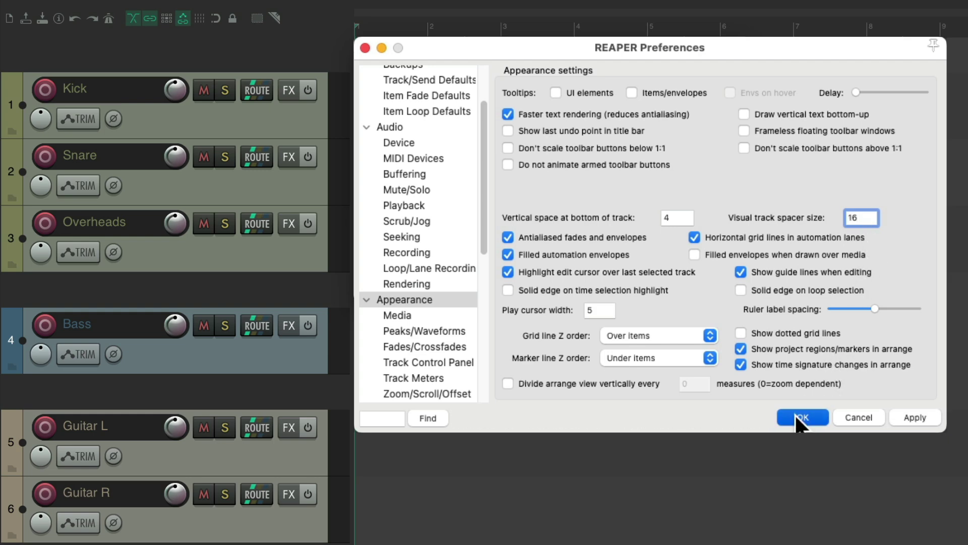
click(795, 414)
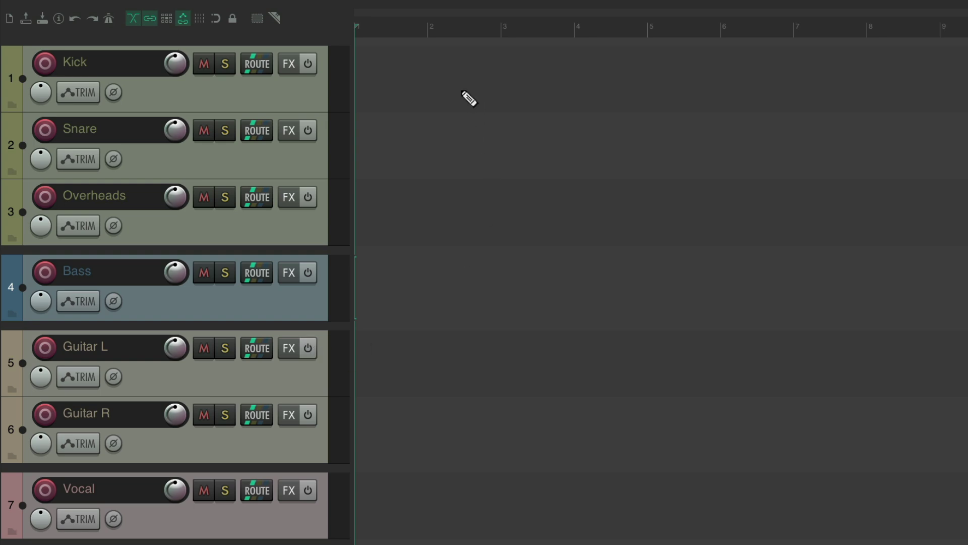
scroll(458, 95, down, 4)
scroll(447, 91, down, 1)
scroll(447, 91, up, 3)
scroll(445, 90, up, 1)
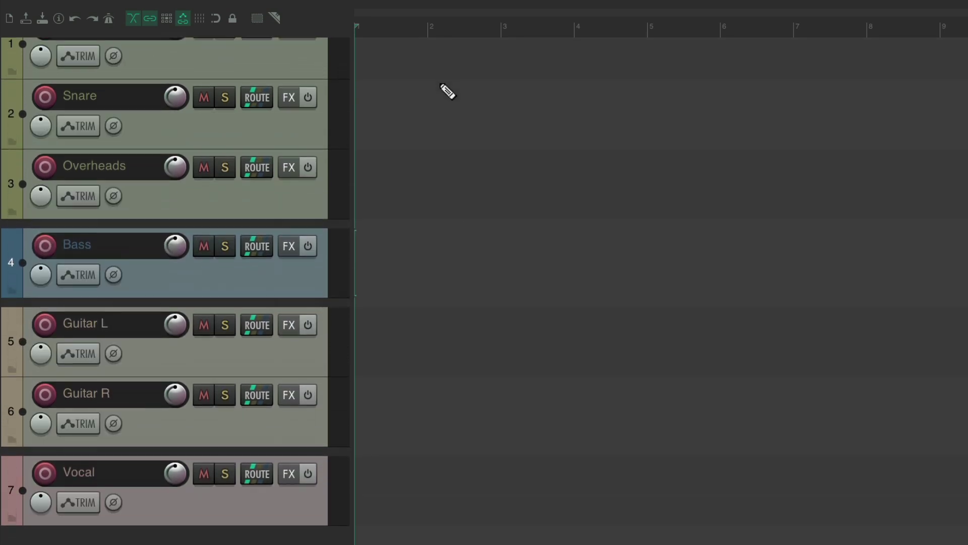
scroll(439, 79, down, 4)
scroll(440, 80, up, 1)
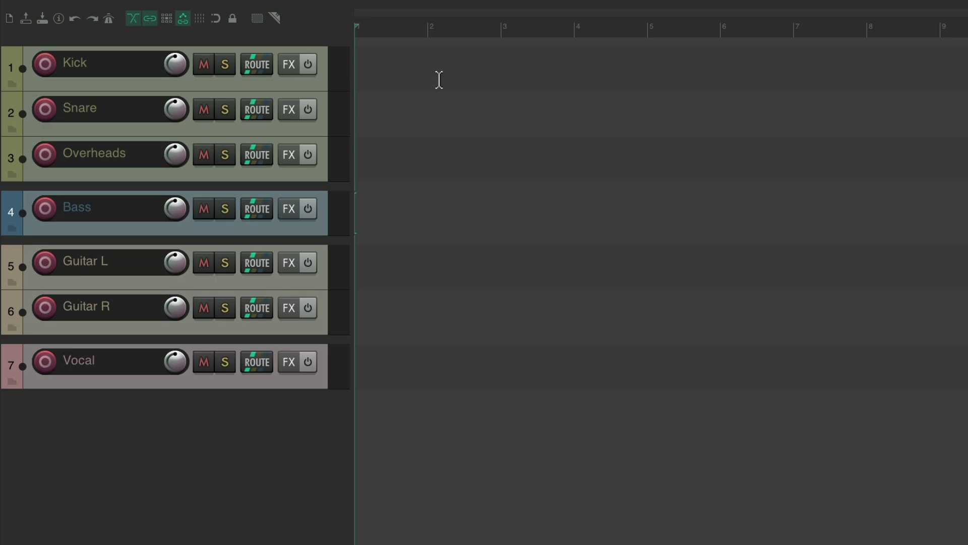
scroll(439, 80, up, 2)
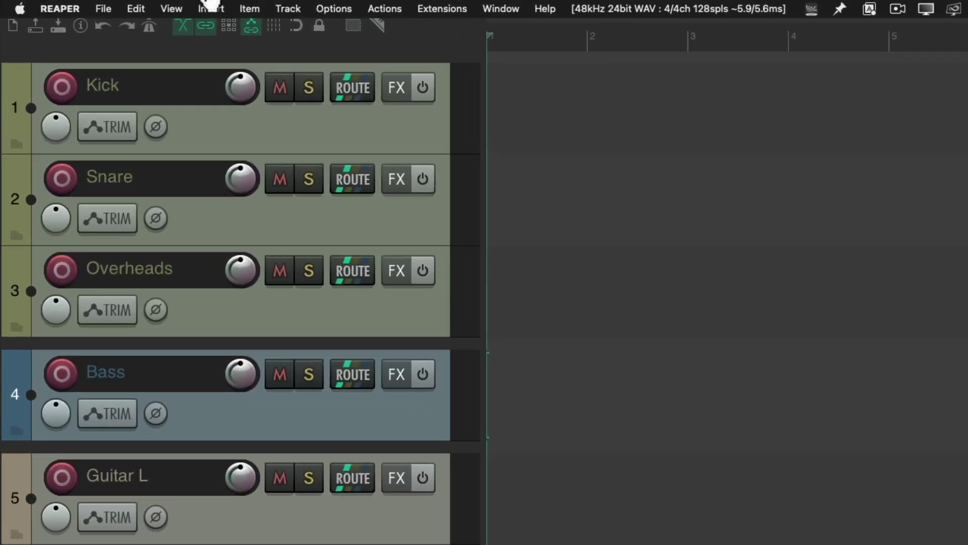
Open the Track Manager from the View menu.
click(171, 9)
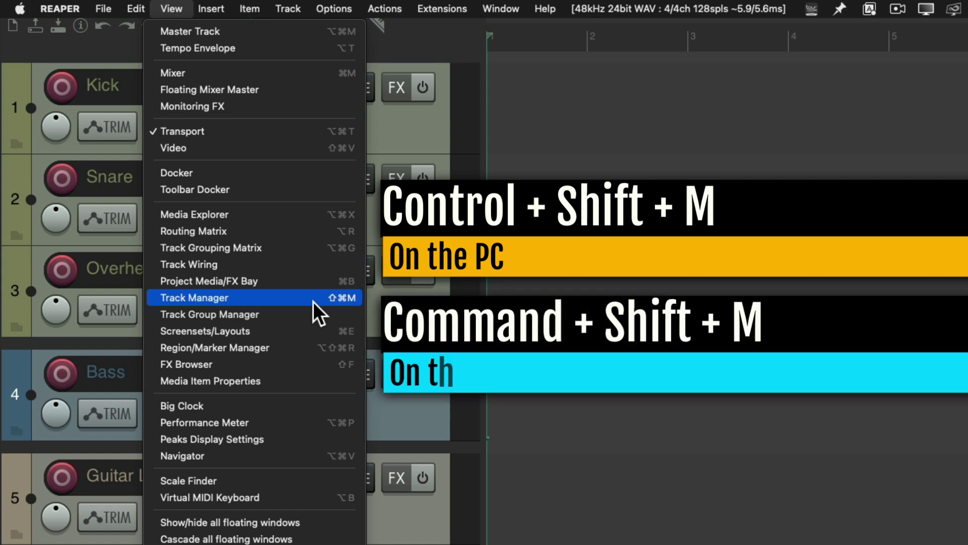
click(314, 302)
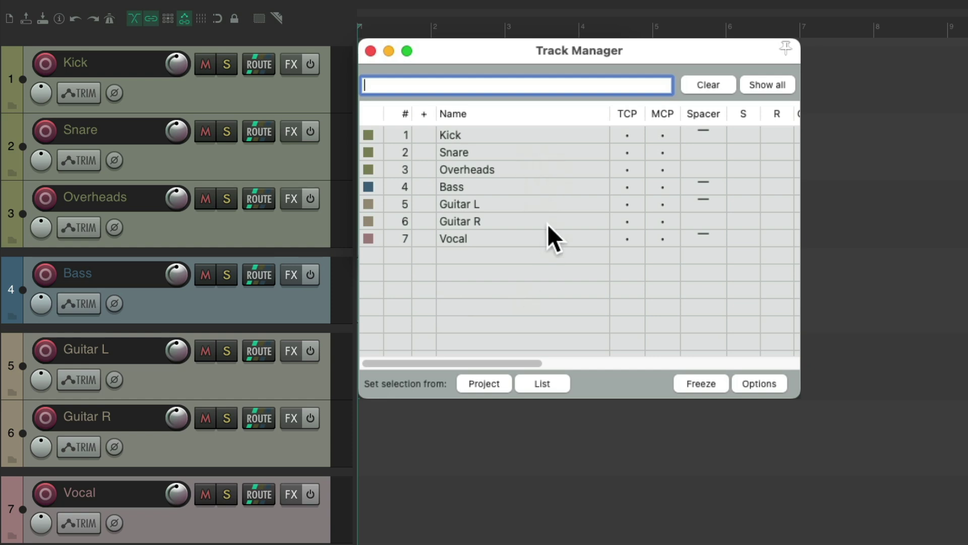
Add a spacer before Vocal, then remove spacers from all seven tracks.
click(699, 225)
click(573, 133)
shift+click(578, 236)
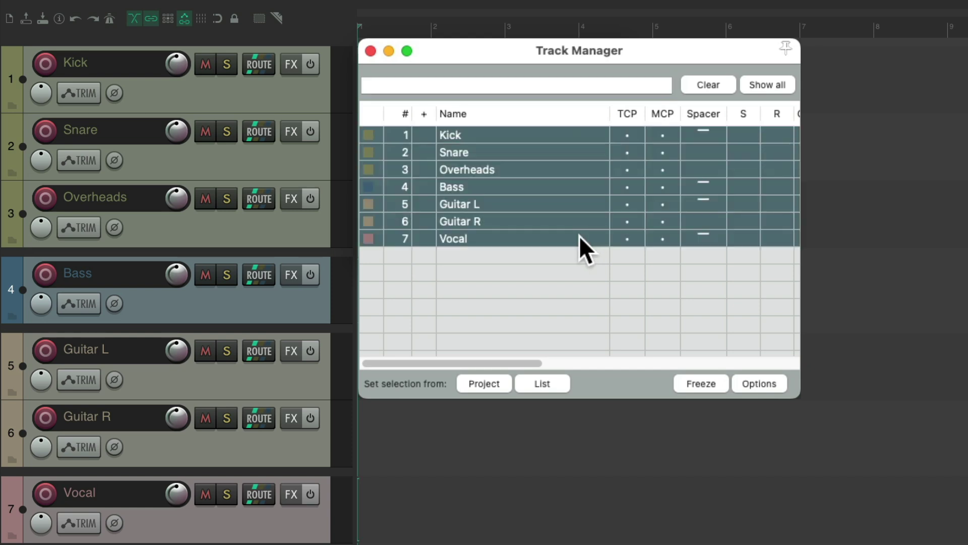
click(709, 137)
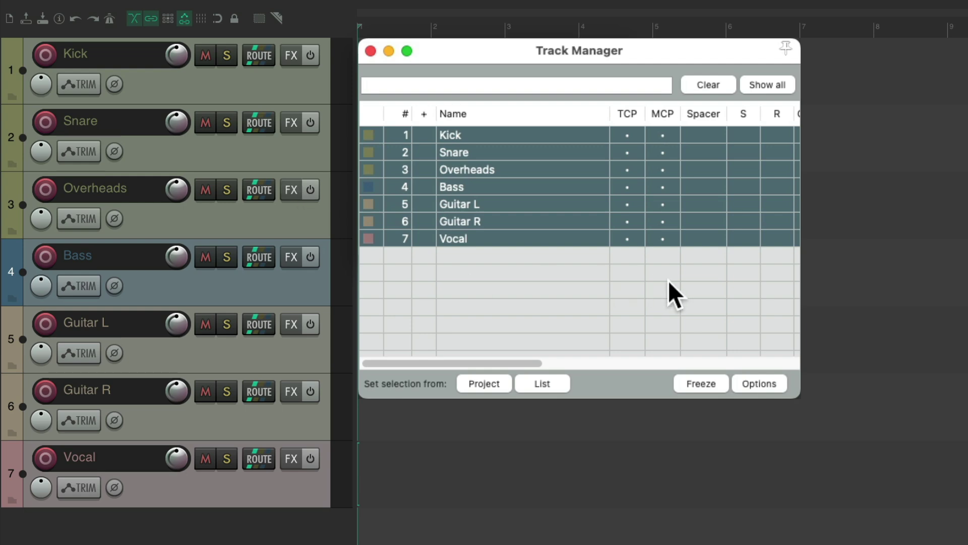
click(577, 285)
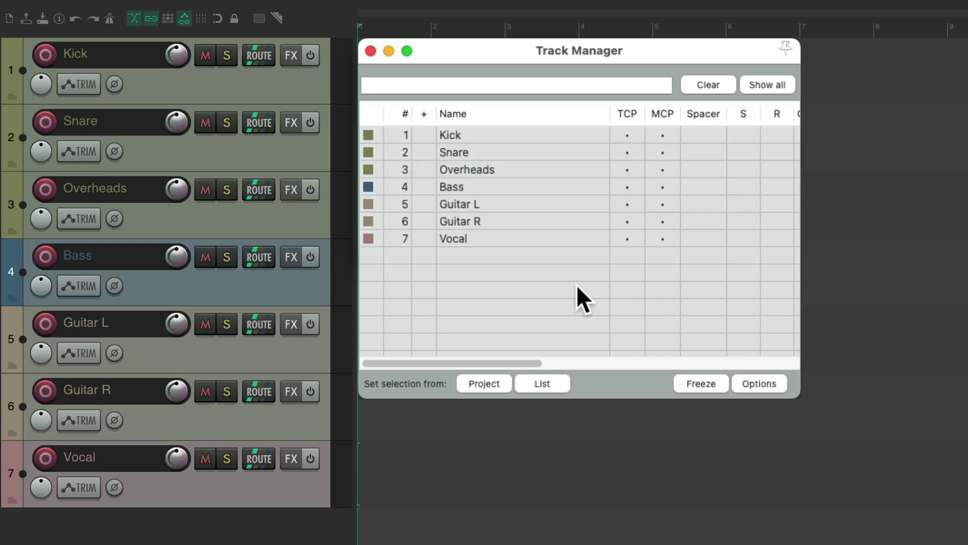
Add spacers before Kick, Bass and Vocal, then remove them all again.
click(703, 134)
click(703, 188)
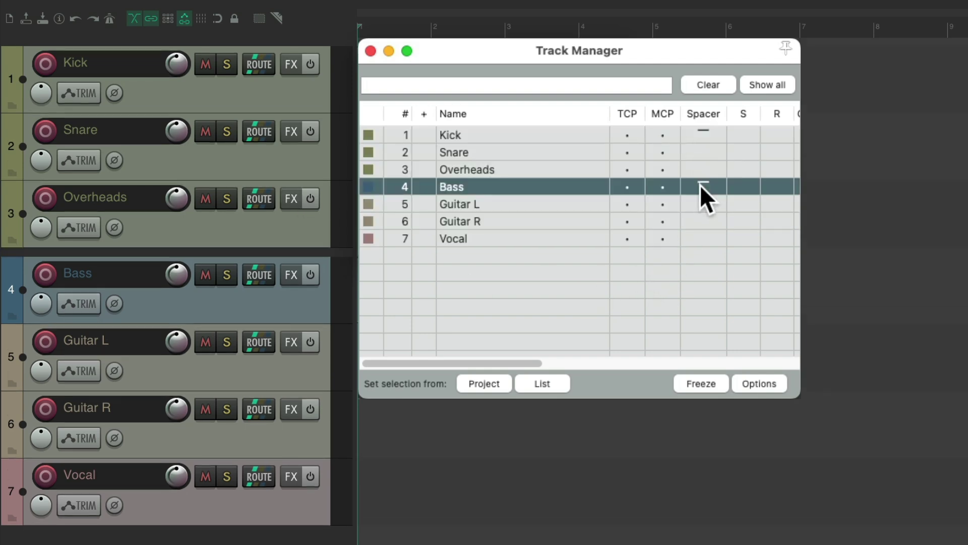
click(703, 238)
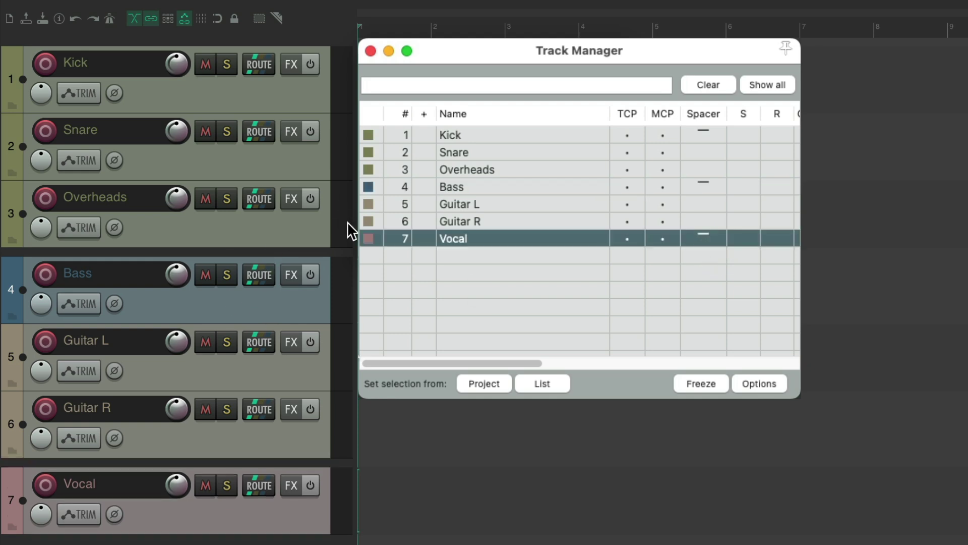
shift+click(562, 137)
click(708, 134)
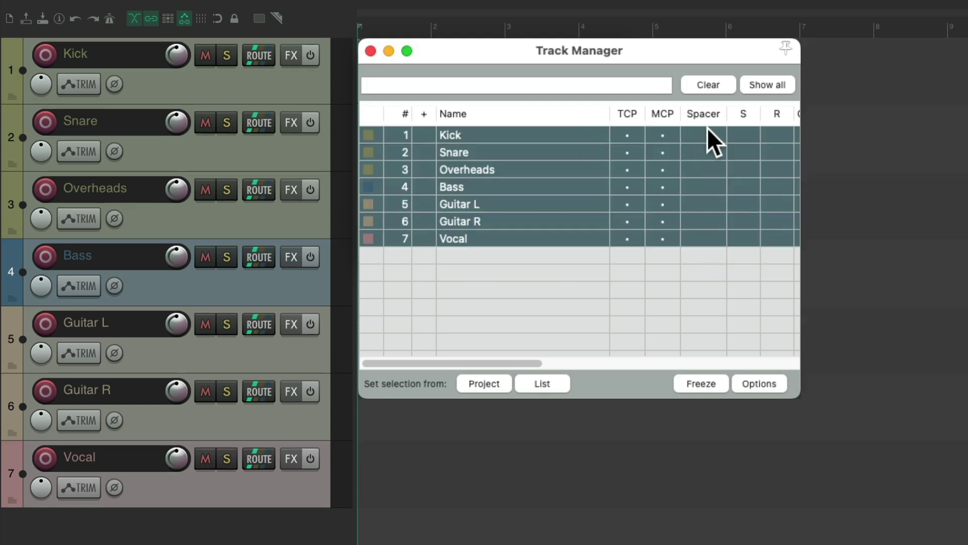
click(536, 273)
Add spacers around the drum and guitar groups, clear every spacer, and close Track Manager.
click(520, 136)
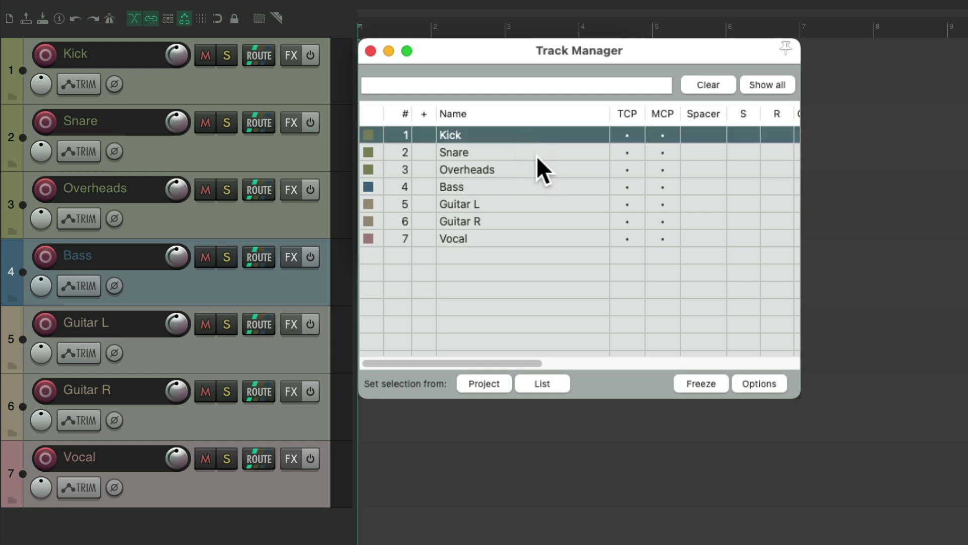
shift+click(534, 169)
click(703, 135)
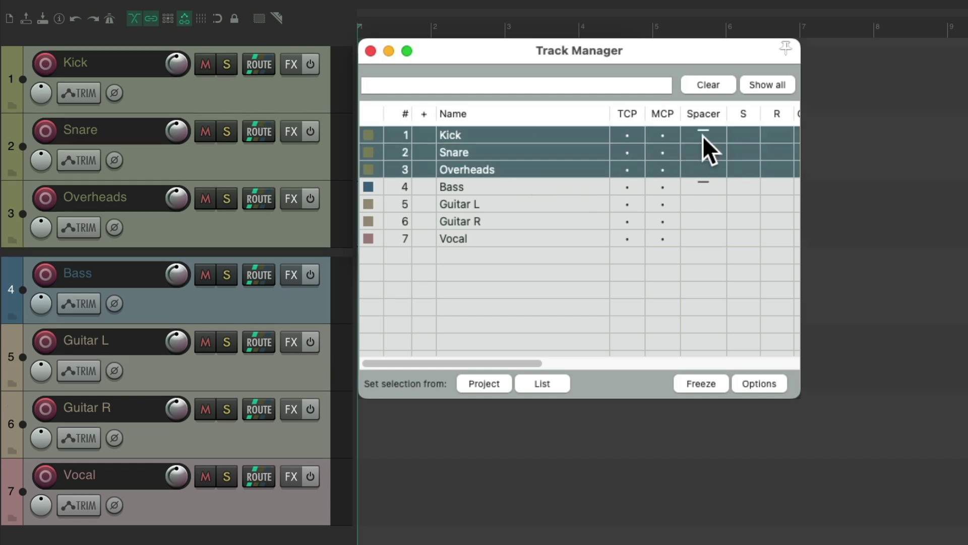
click(529, 202)
click(717, 208)
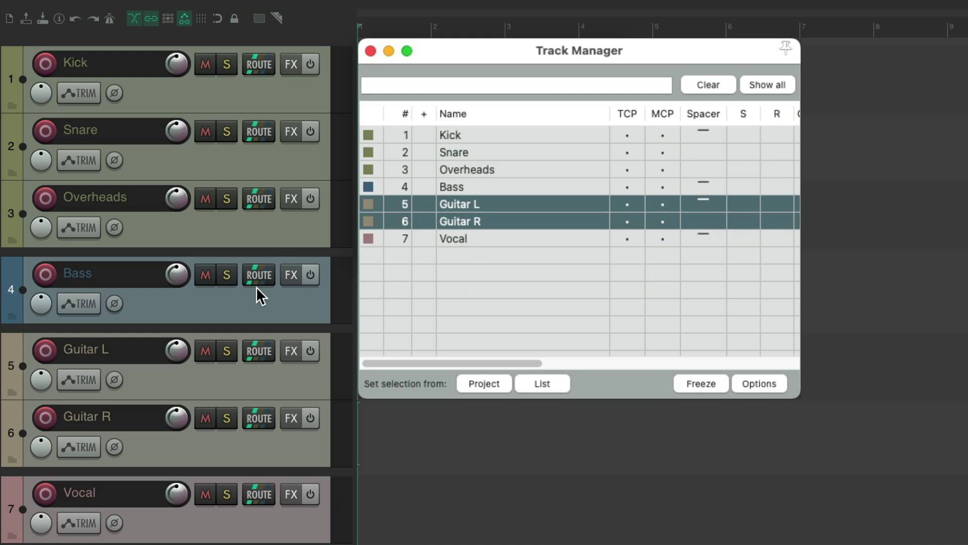
click(514, 237)
shift+click(536, 134)
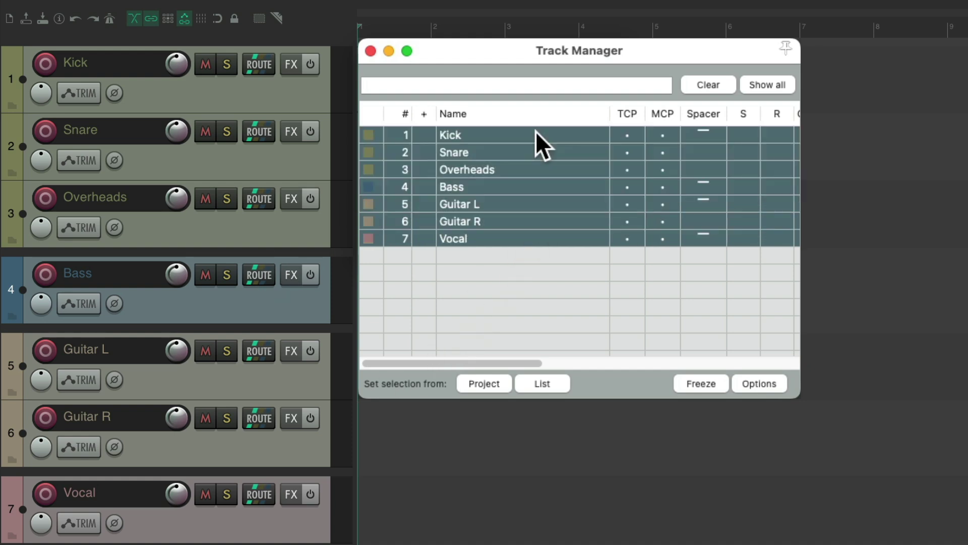
click(699, 134)
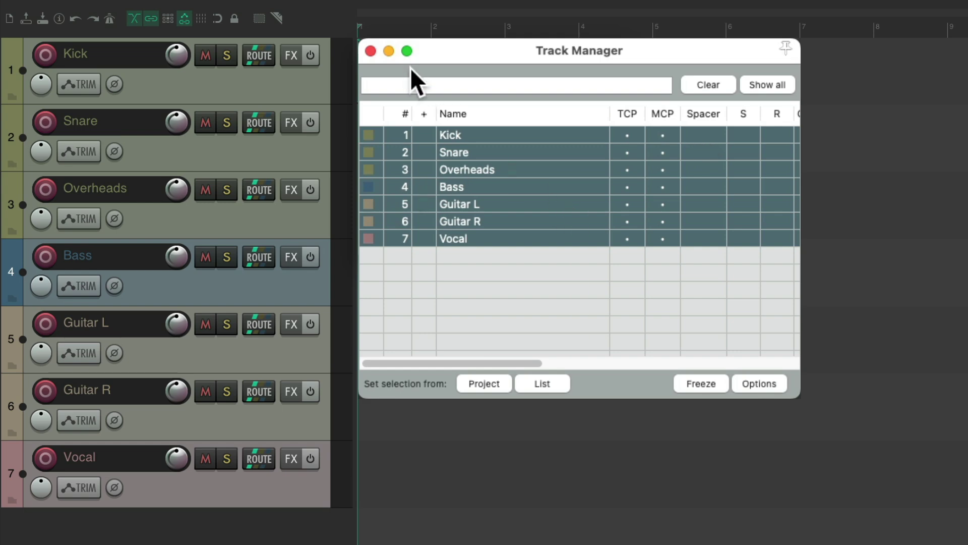
click(370, 50)
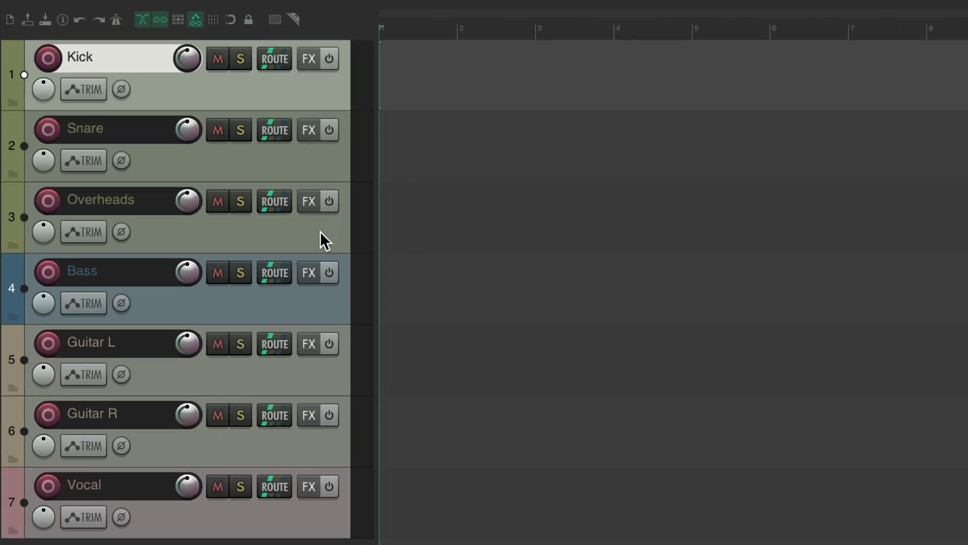
Insert spacers around the Kick–Overheads drum group and on both sides of Guitar R.
shift+click(320, 232)
right_click(318, 89)
mouse_move(464, 111)
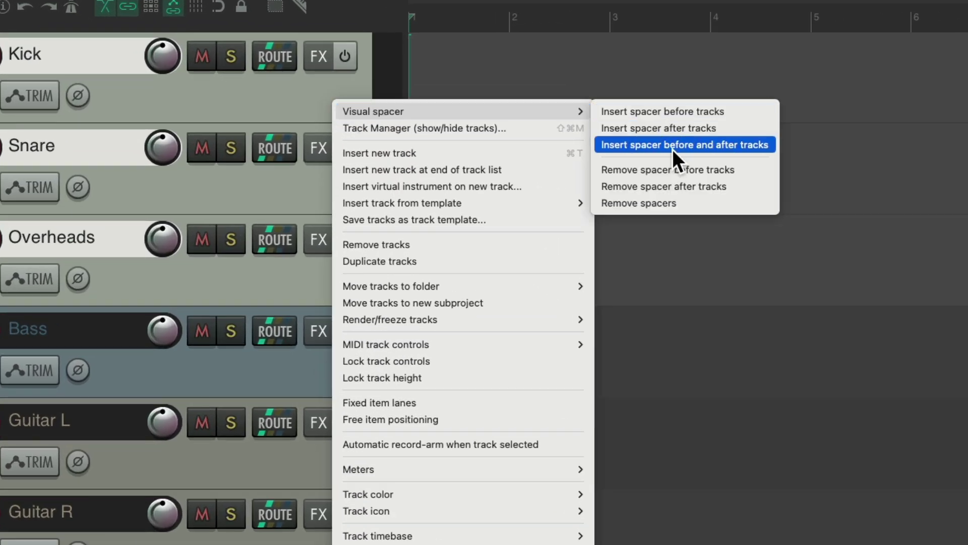
click(672, 144)
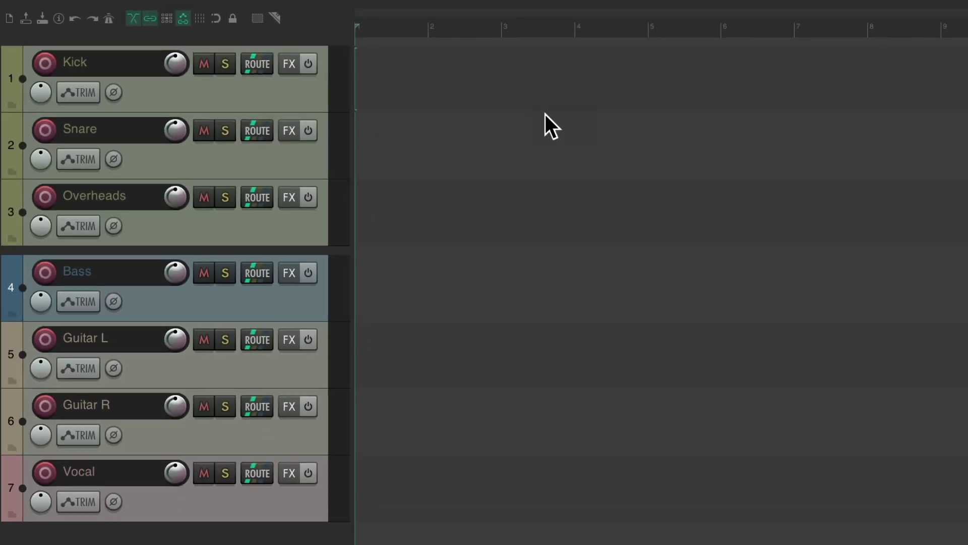
drag(294, 249, 285, 447)
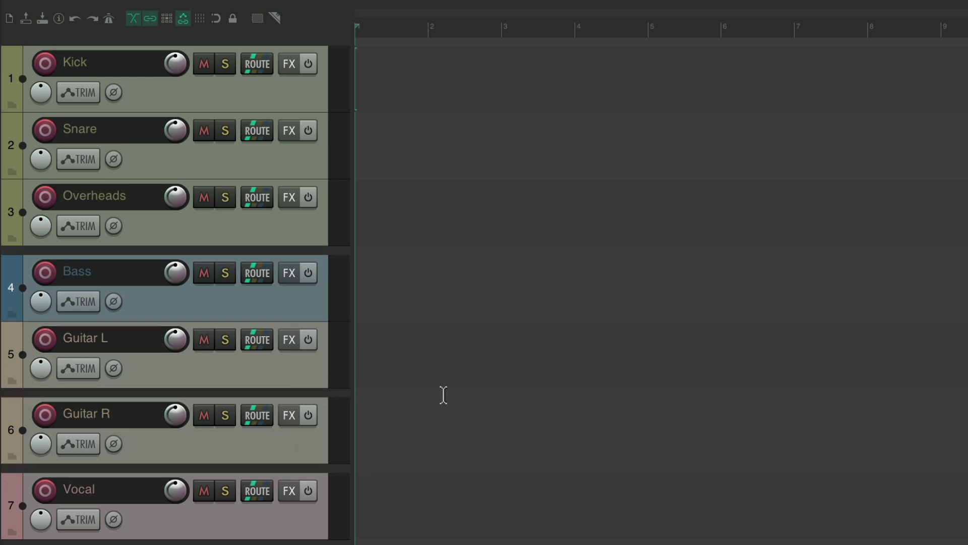